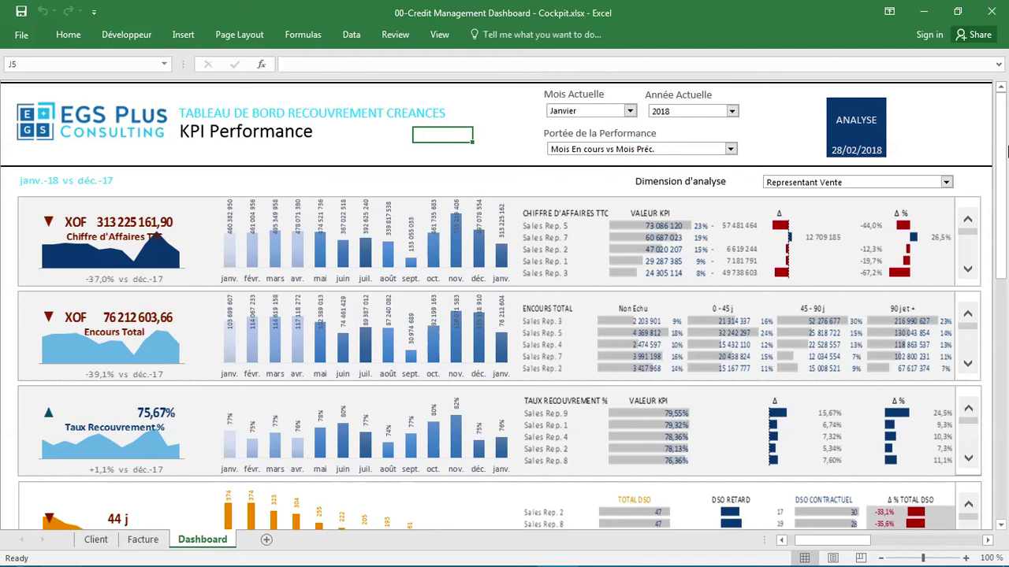
Review the four KPI blocks on the Dashboard sheet, from Chiffre d'Affaires TTC down to Total DSO.
left_click_drag(1005, 150, 1001, 156)
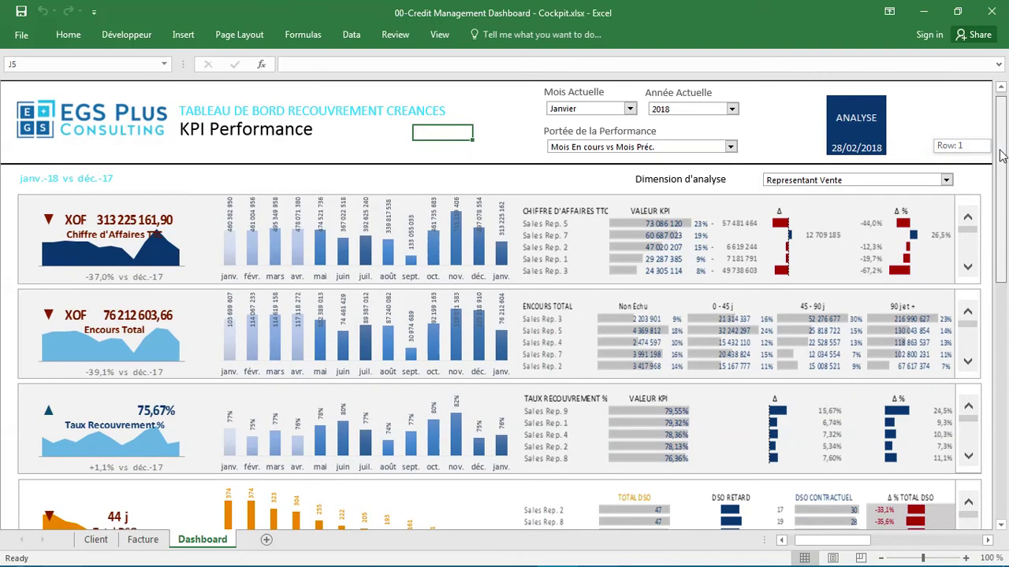
left_click_drag(1001, 156, 1000, 157)
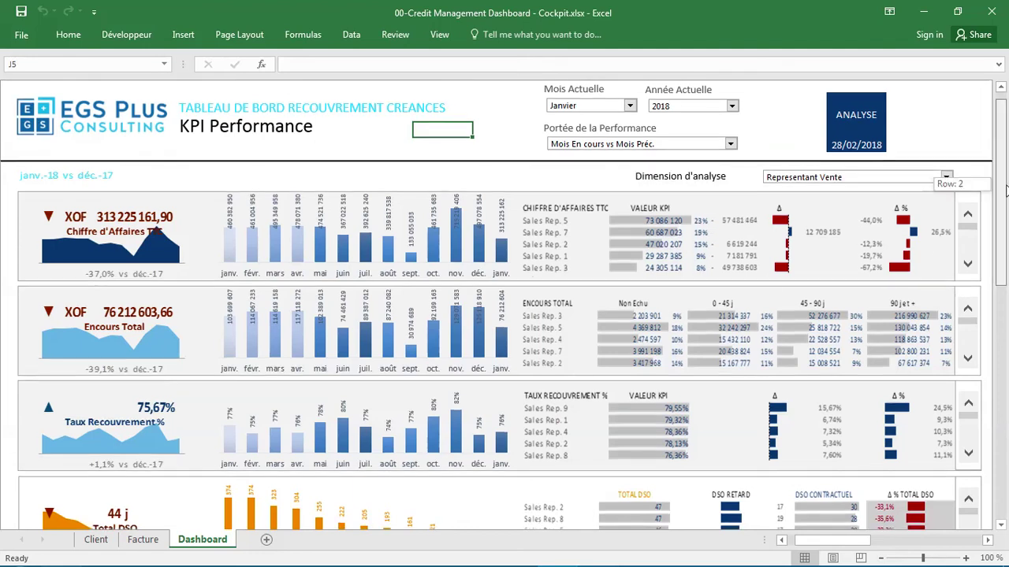
left_click_drag(1006, 189, 1006, 216)
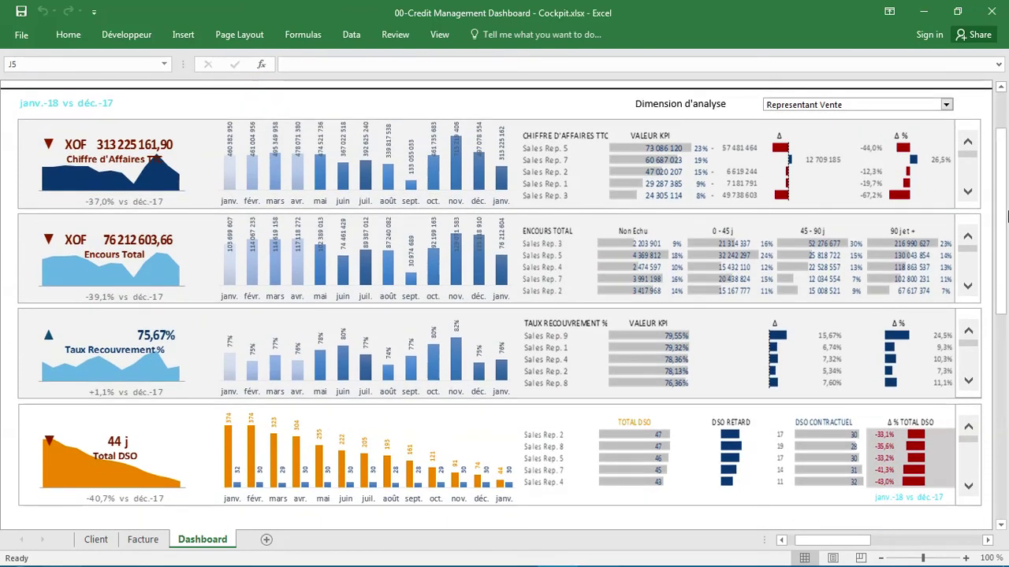
left_click_drag(1006, 215, 1003, 230)
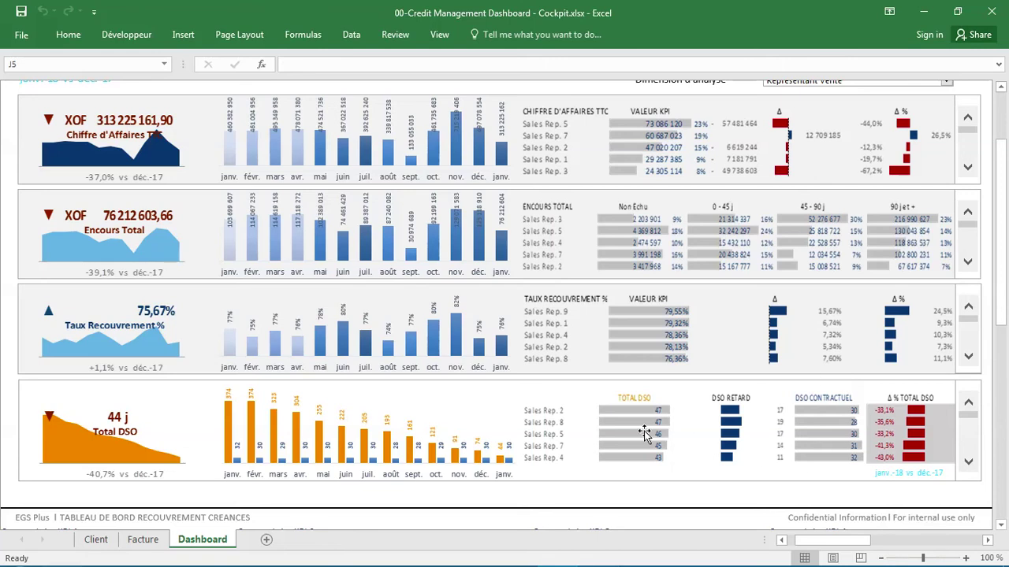
left_click_drag(1001, 261, 1003, 163)
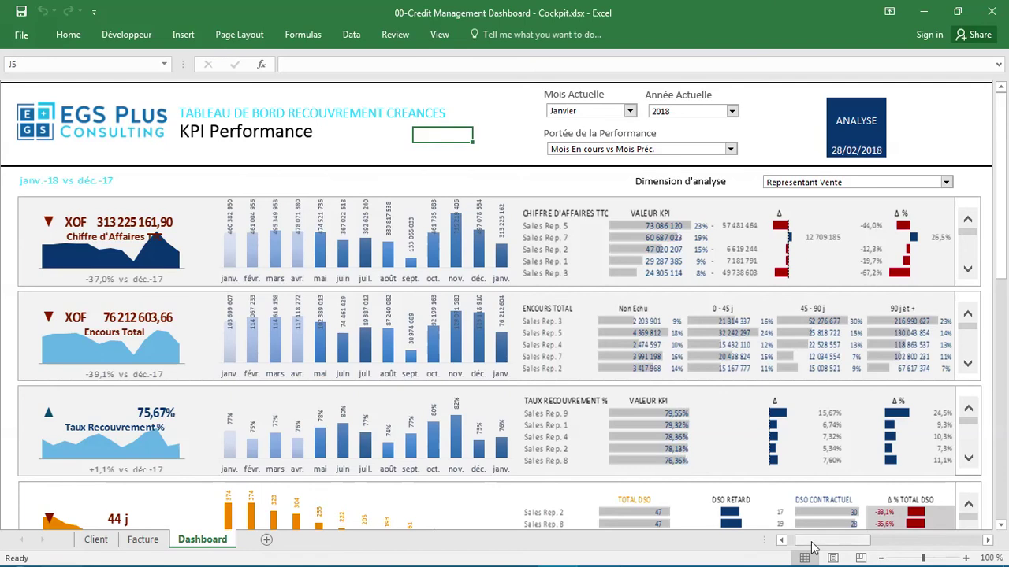
Switch the dashboard language to English and back to French.
left_click_drag(815, 542, 807, 542)
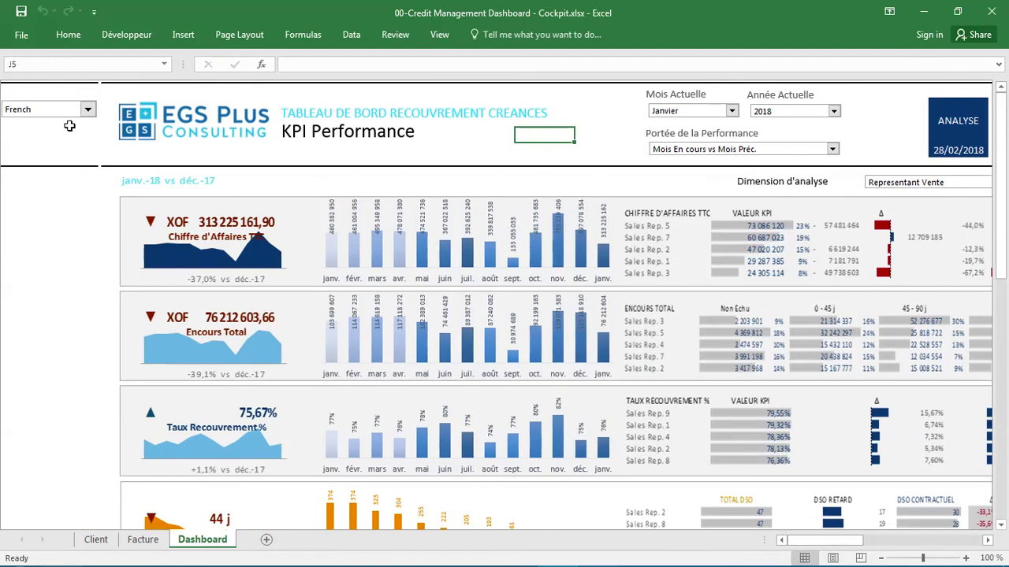
left_click(87, 110)
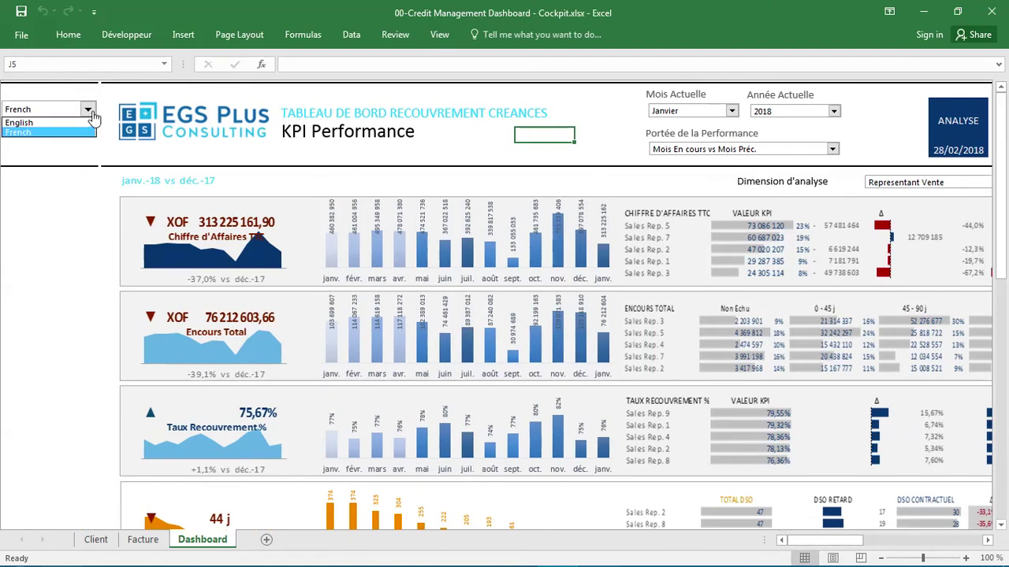
left_click(88, 122)
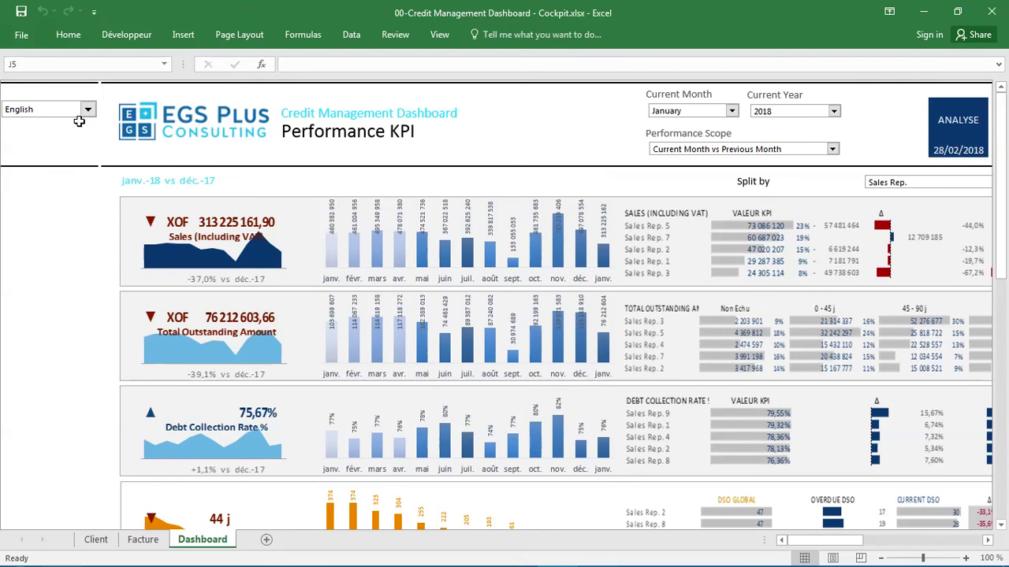
left_click(87, 110)
left_click(64, 129)
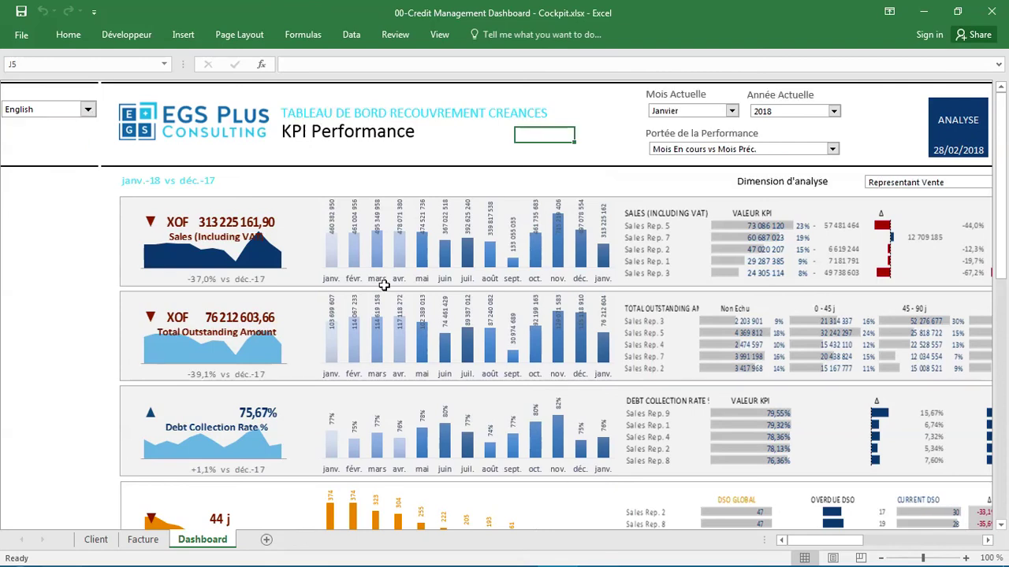
left_click_drag(784, 541, 818, 550)
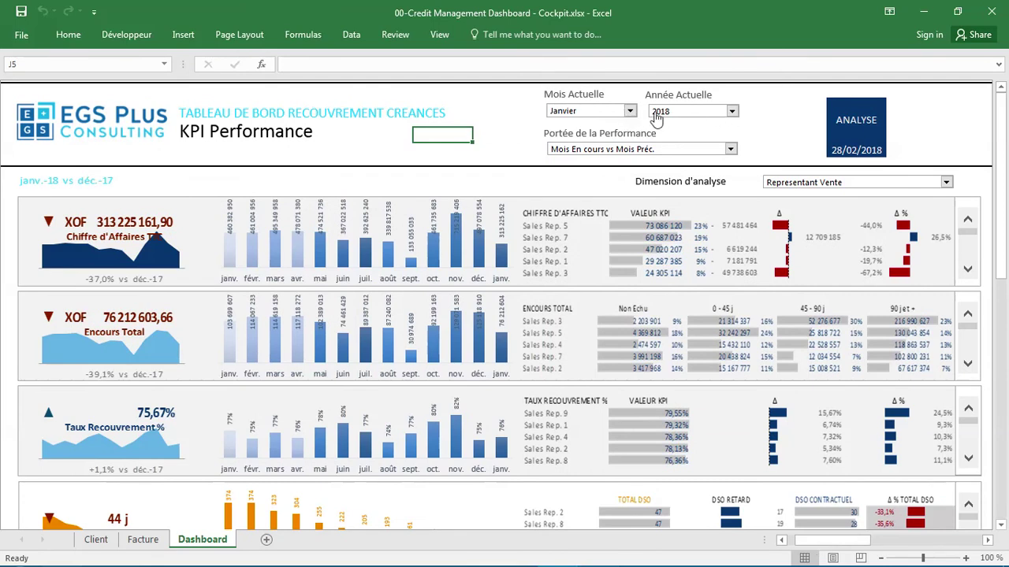
Set the dashboard's current month to Février.
left_click(629, 111)
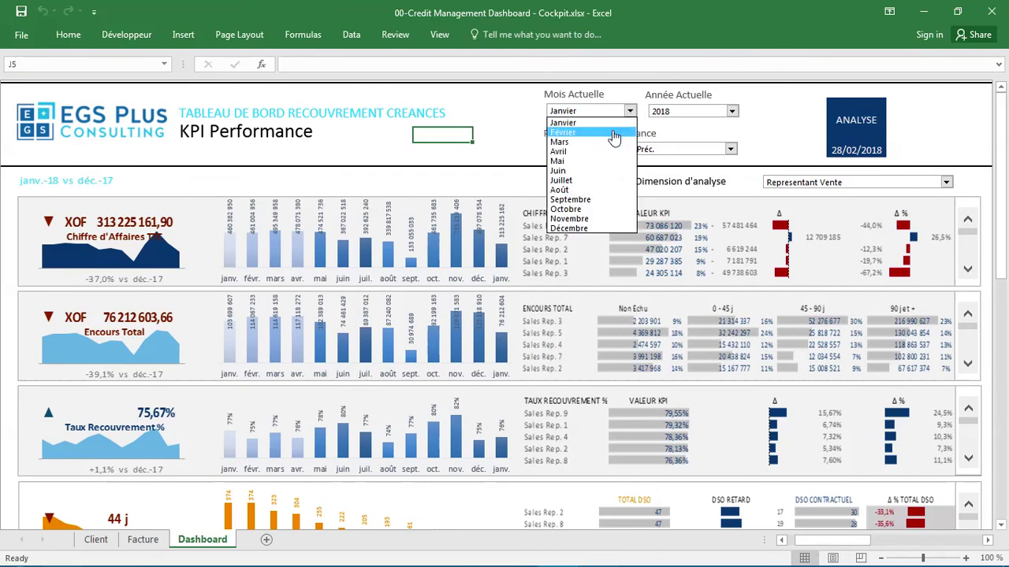
left_click(613, 124)
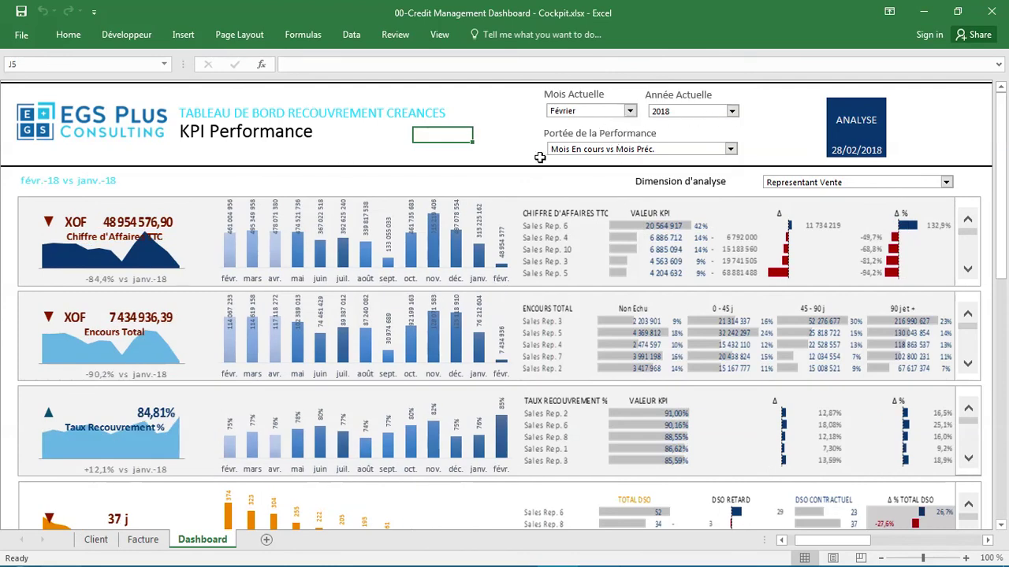
Compare against the same month of the previous year, and restore the performance scope to Mois En cours vs Mois Préc.
left_click(731, 150)
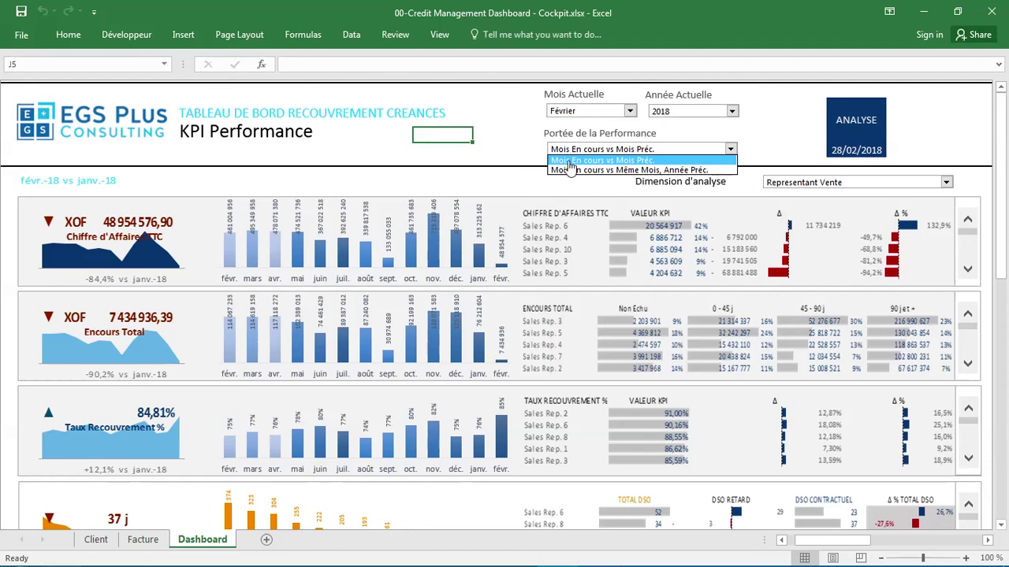
left_click(632, 170)
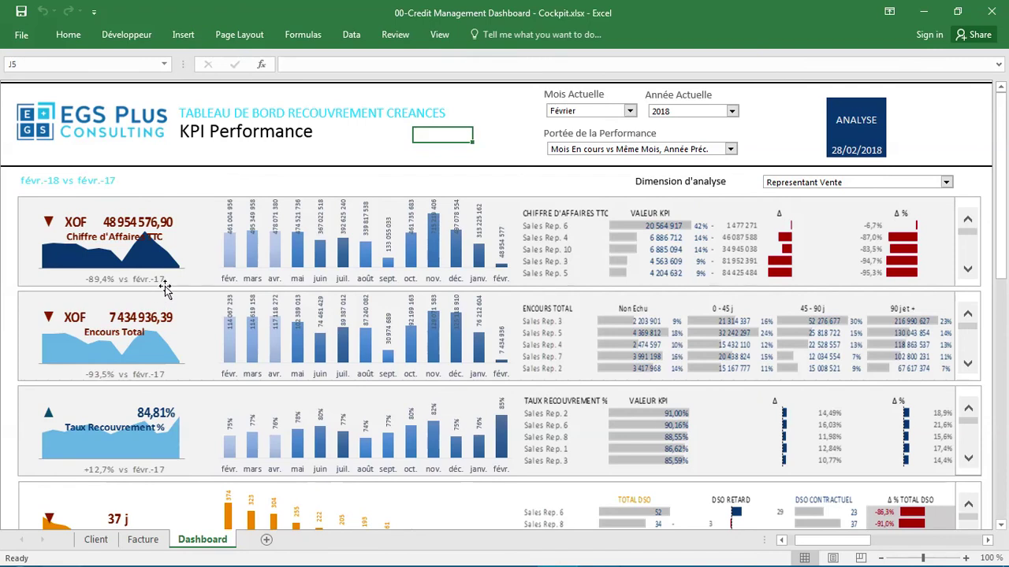
left_click(731, 149)
left_click(667, 161)
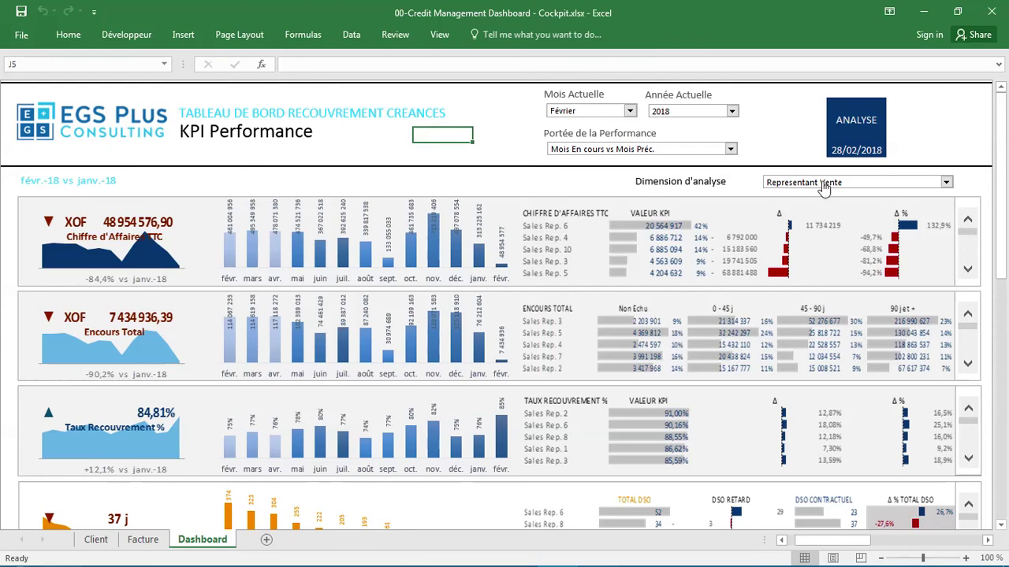
Browse the available analysis dimensions, including the blank entry, and reselect Representant Vente.
left_click(947, 183)
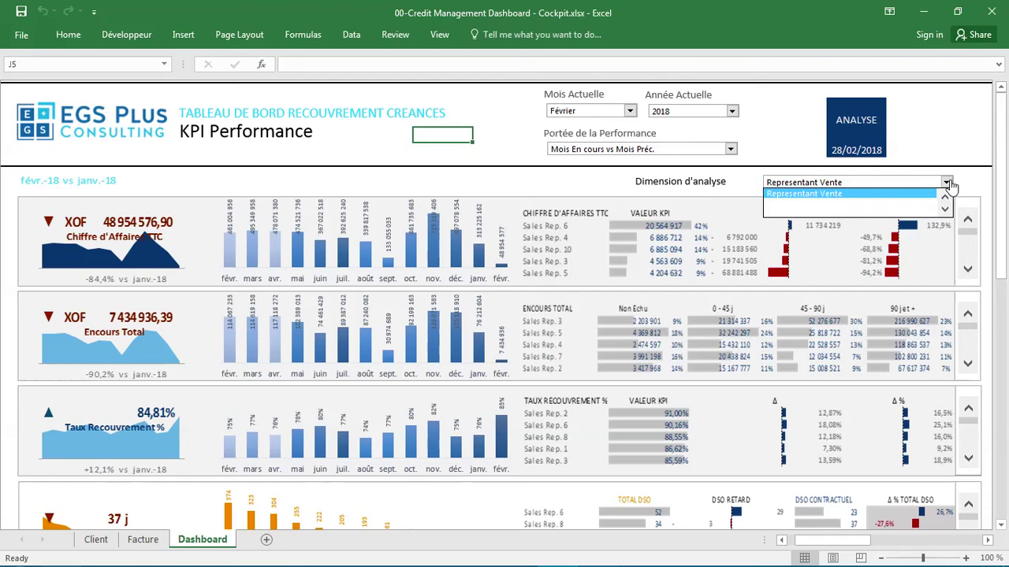
left_click(946, 209)
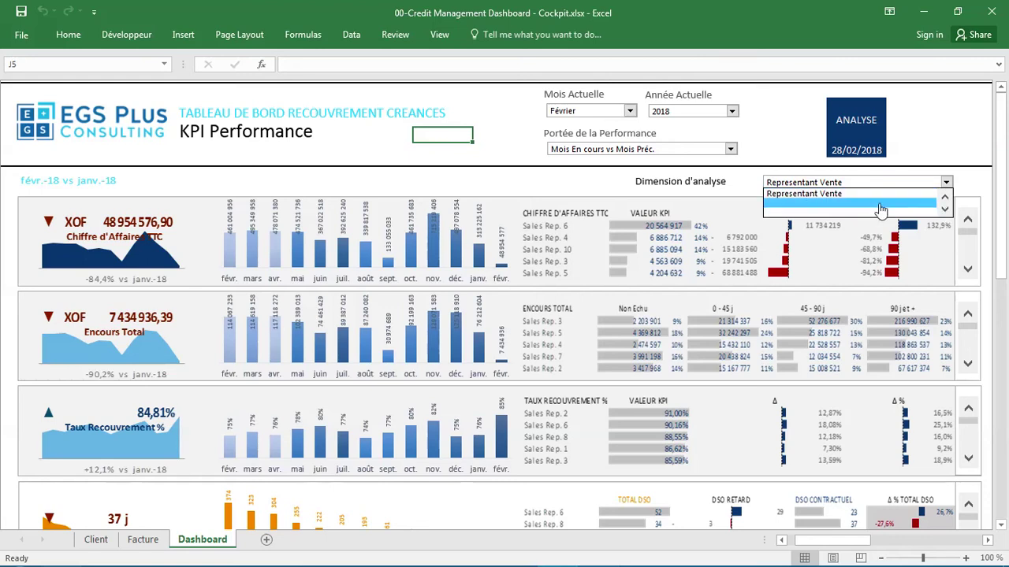
left_click(872, 209)
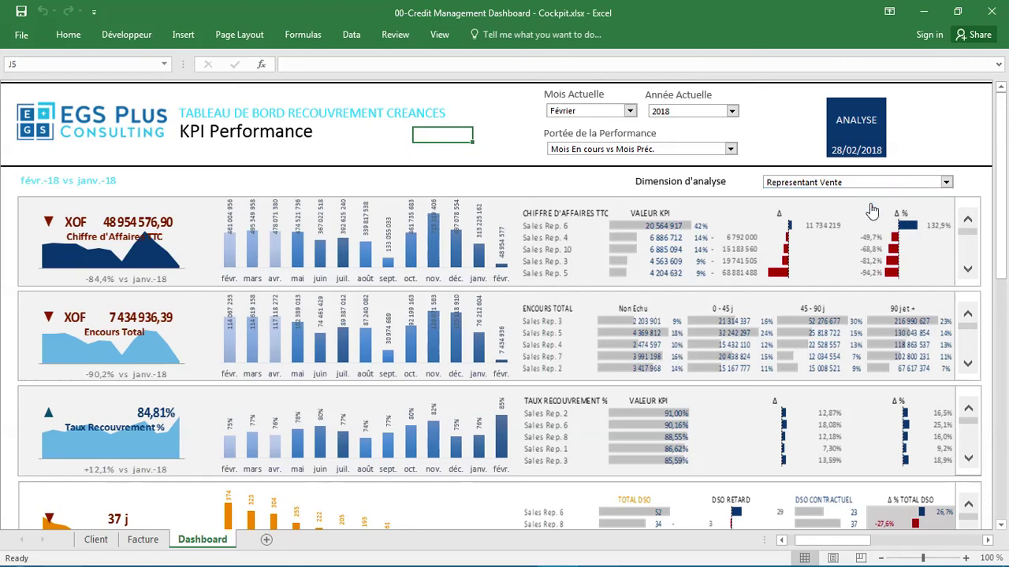
left_click(946, 184)
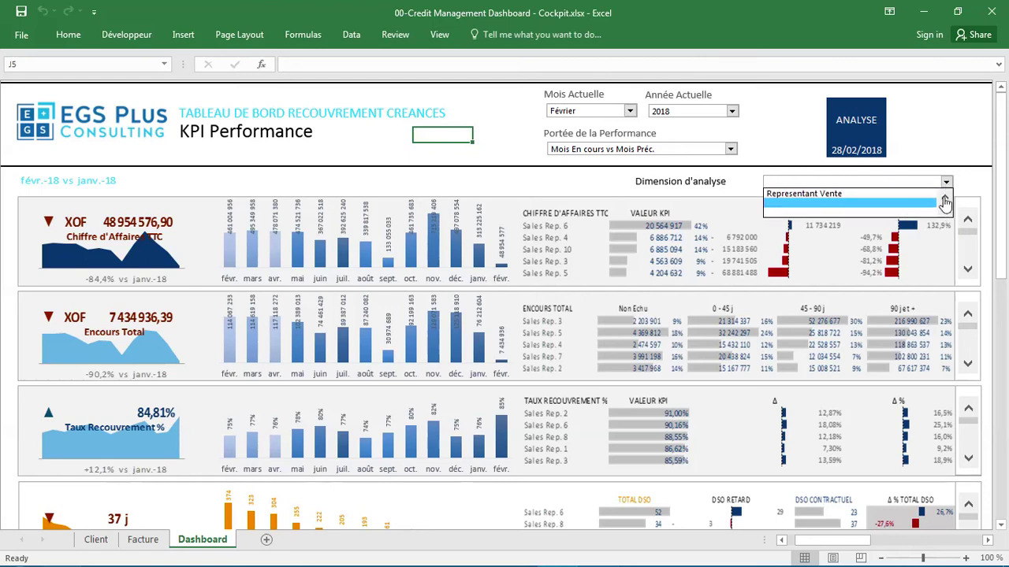
left_click(944, 201)
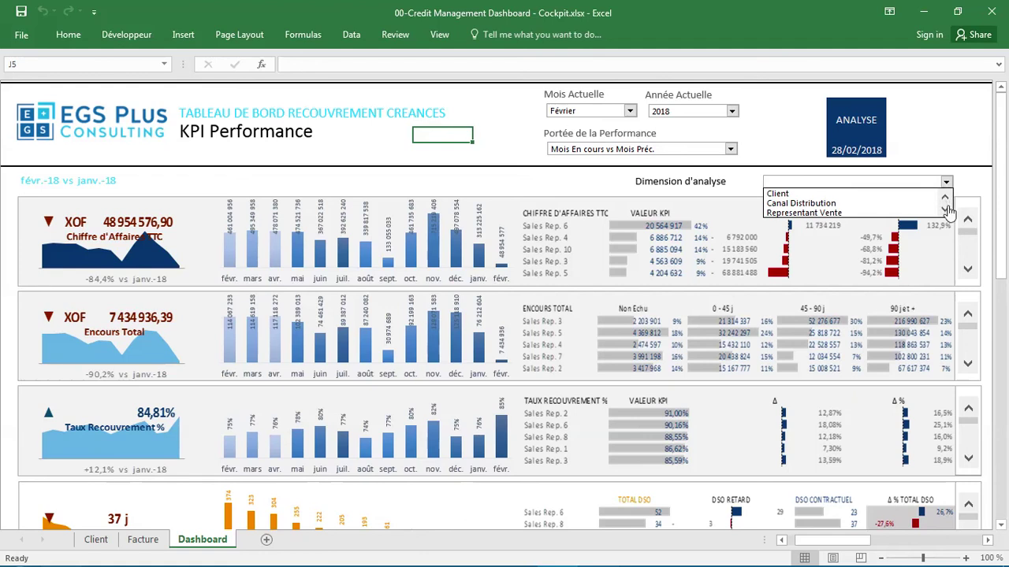
left_click(947, 210)
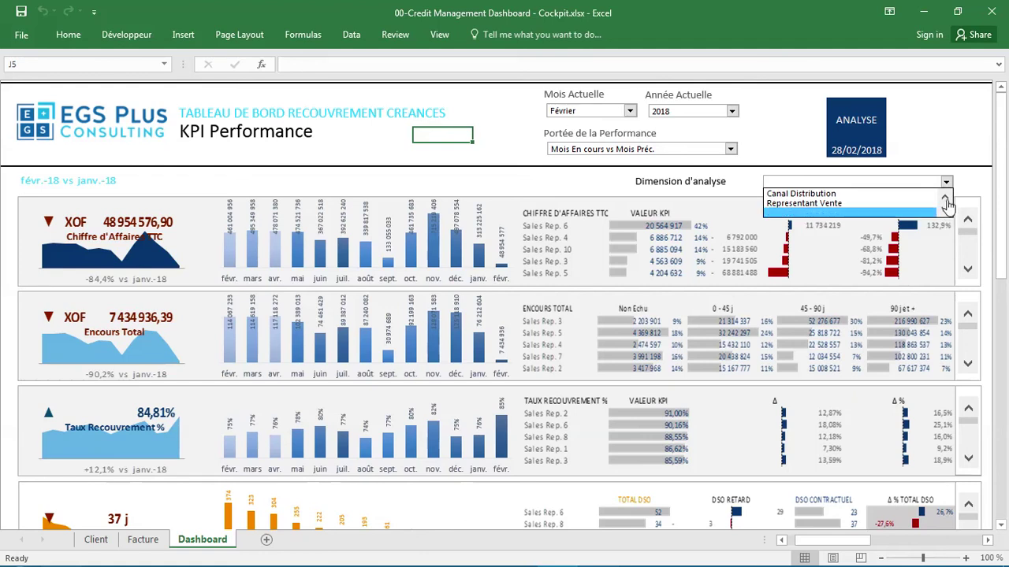
left_click(946, 199)
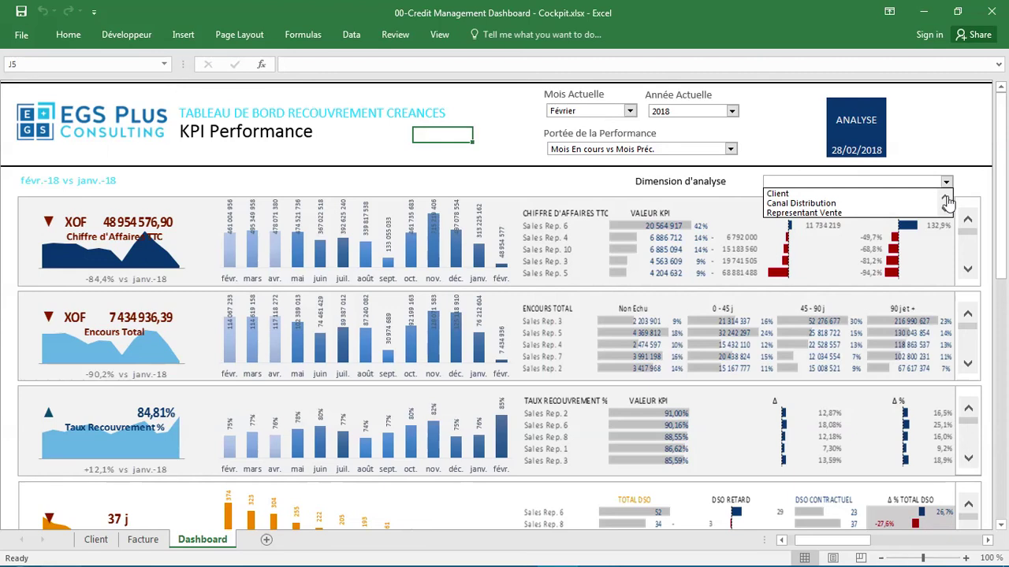
left_click(573, 179)
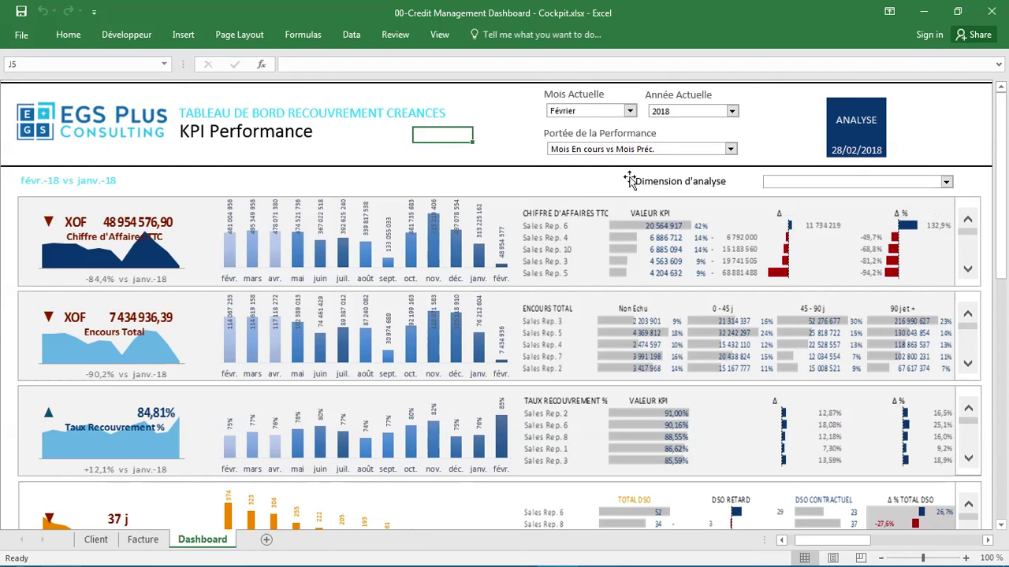
left_click(947, 182)
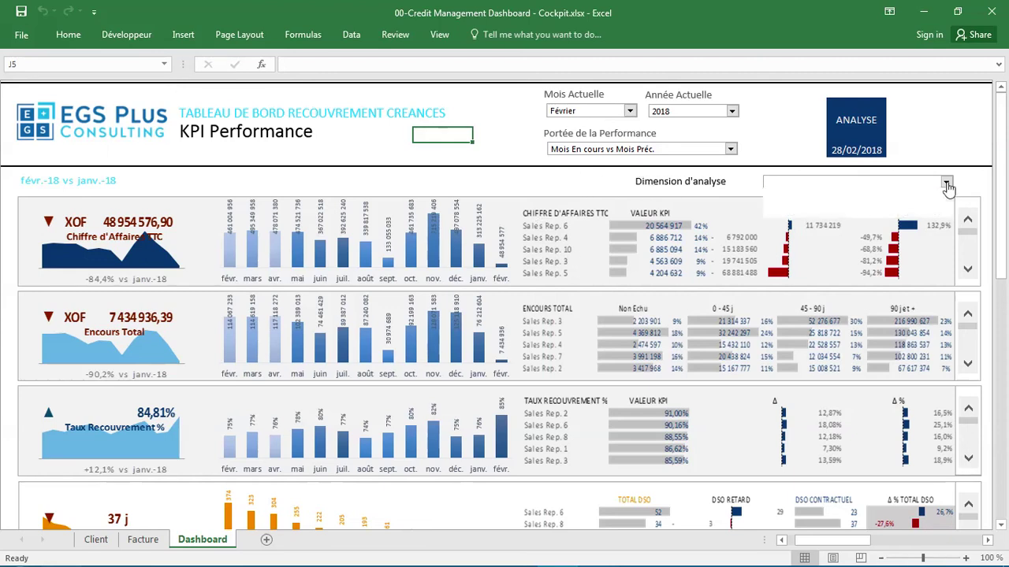
left_click(881, 194)
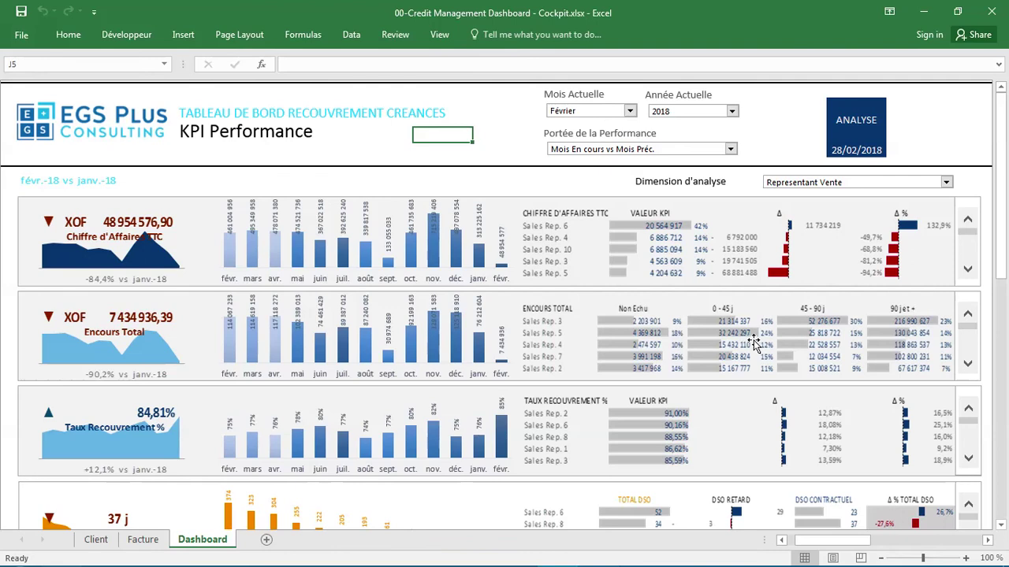
Examine the sales representative breakdowns for revenue, outstanding amounts, collection rate and DSO.
left_click_drag(1001, 250, 1002, 254)
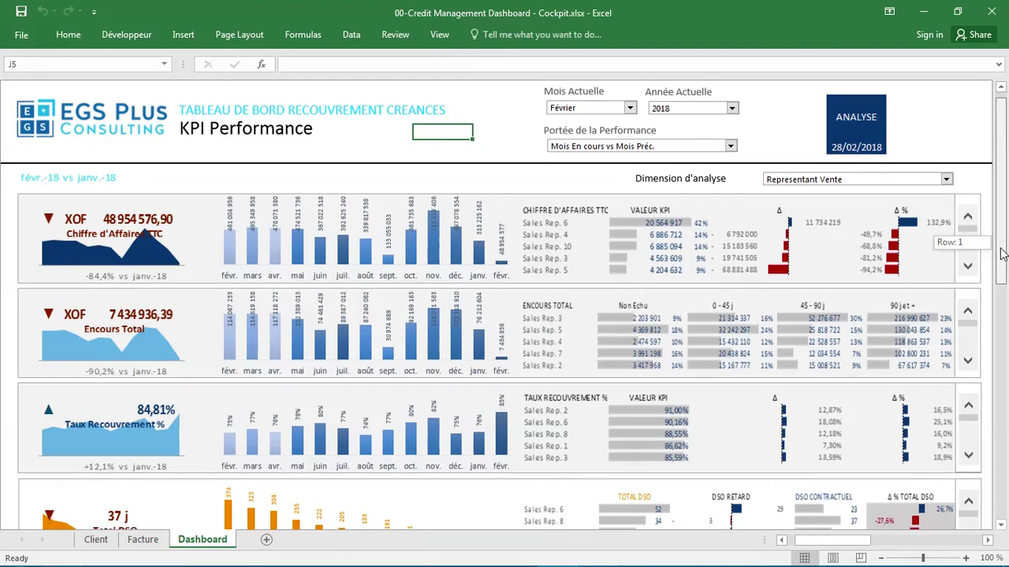
left_click_drag(1000, 253, 1003, 267)
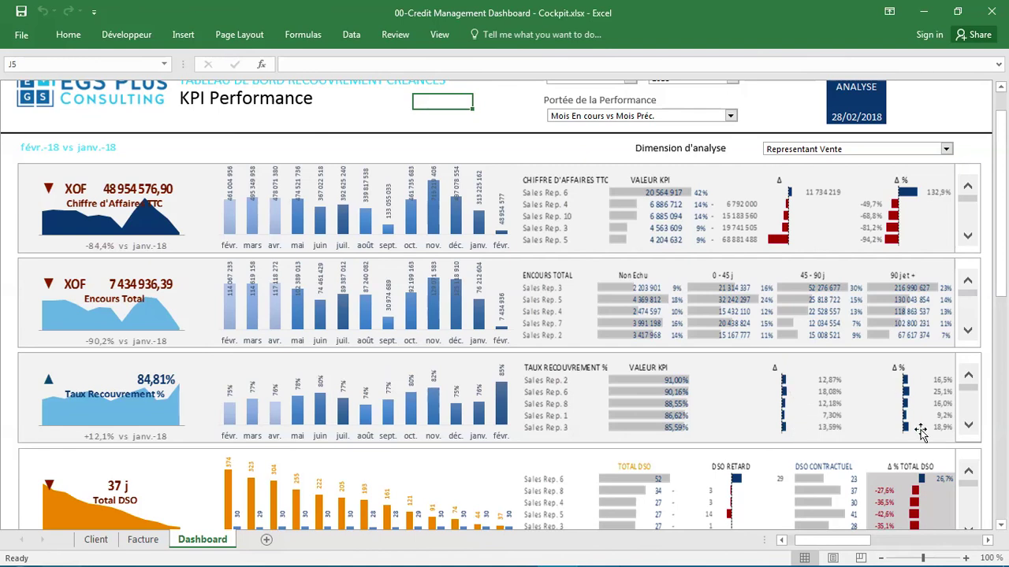
left_click_drag(1003, 252, 1002, 272)
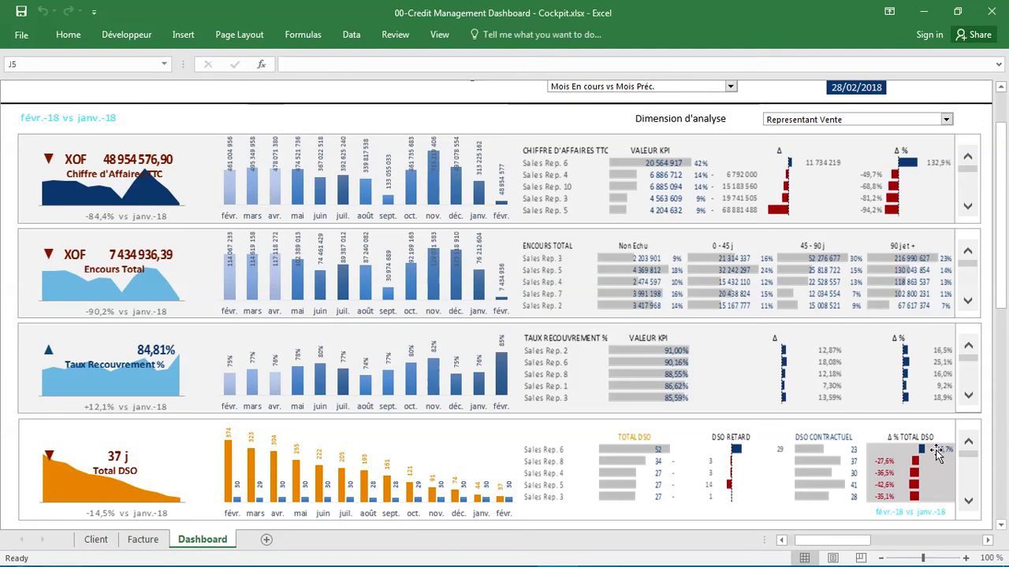
Set the analysis dimension to Client and refresh all workbook data.
left_click_drag(1001, 296, 1001, 290)
left_click(945, 183)
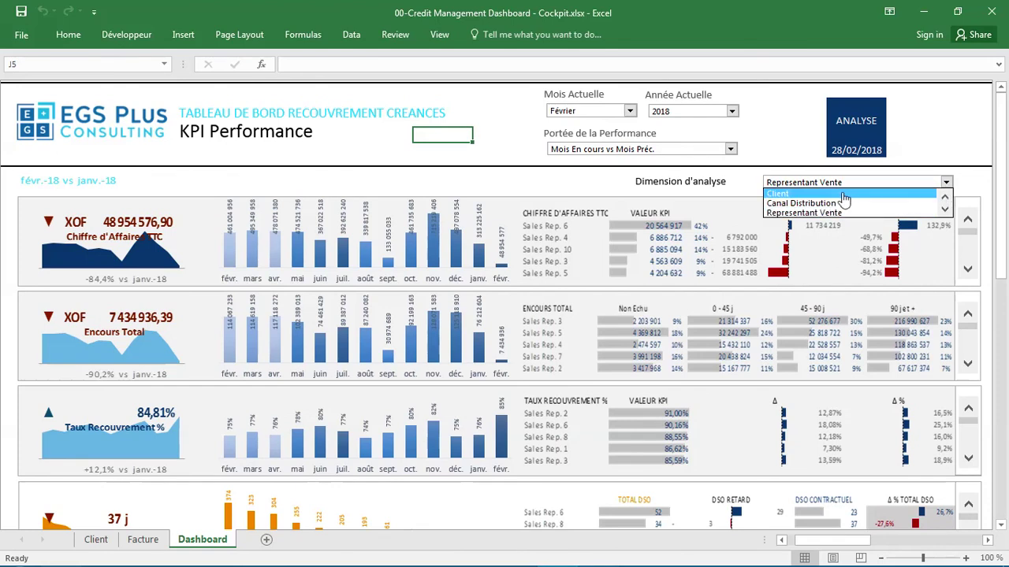
left_click(843, 195)
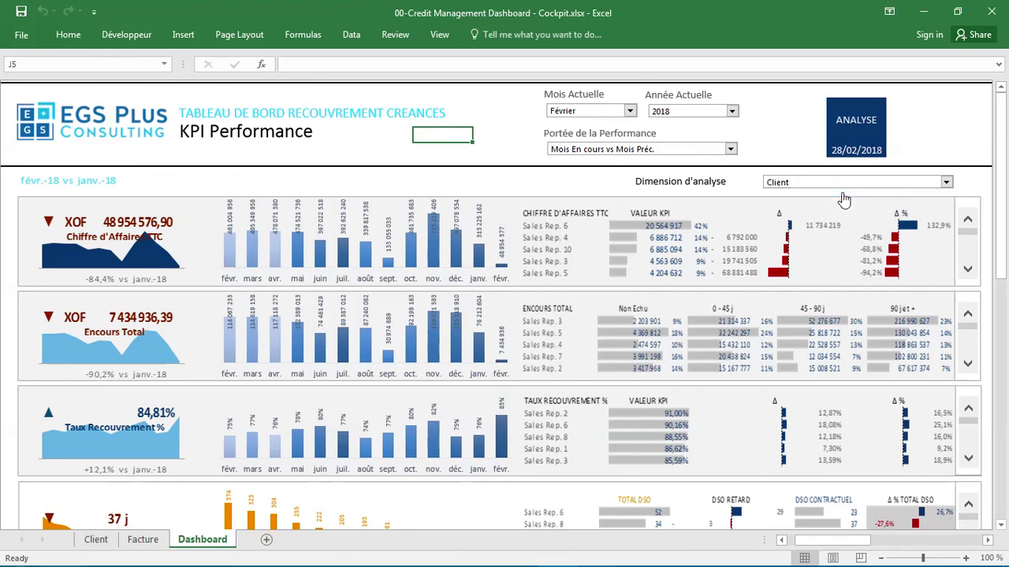
left_click(351, 37)
left_click(325, 89)
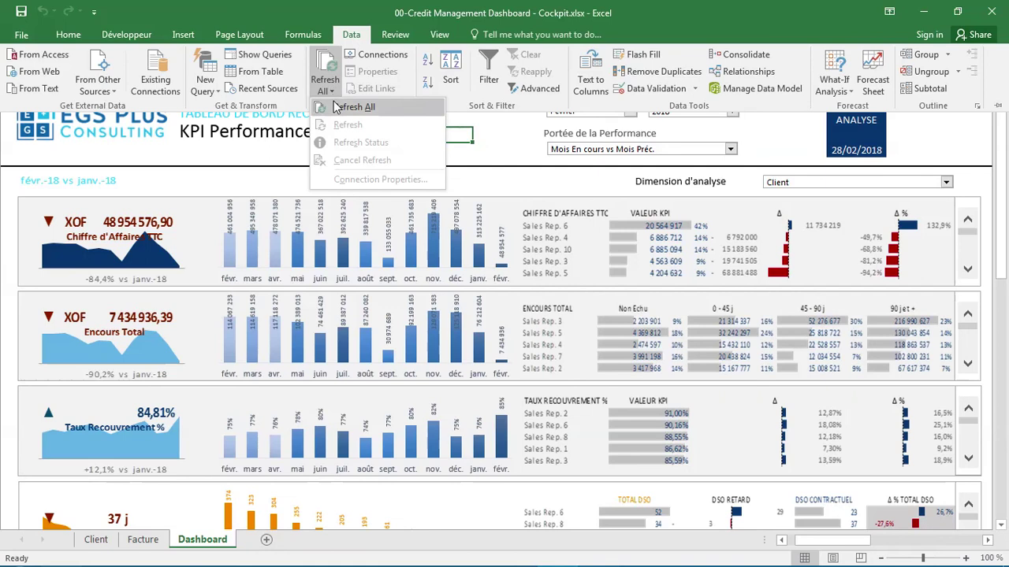
left_click(338, 107)
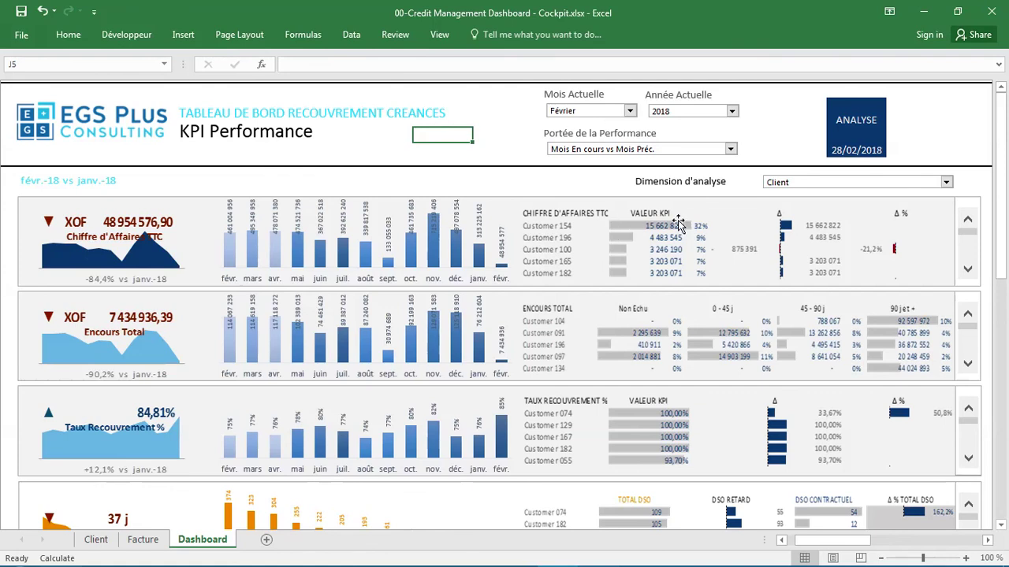
Examine the per-customer KPI breakdowns down to the Total DSO block and return to the dashboard header.
left_click_drag(1006, 148, 1006, 172)
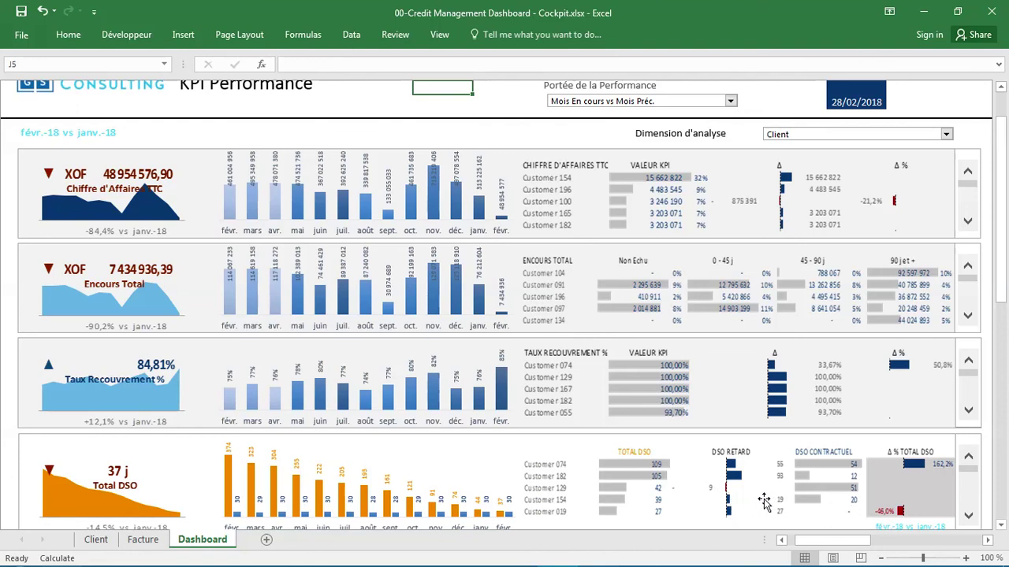
left_click_drag(1000, 292, 1002, 217)
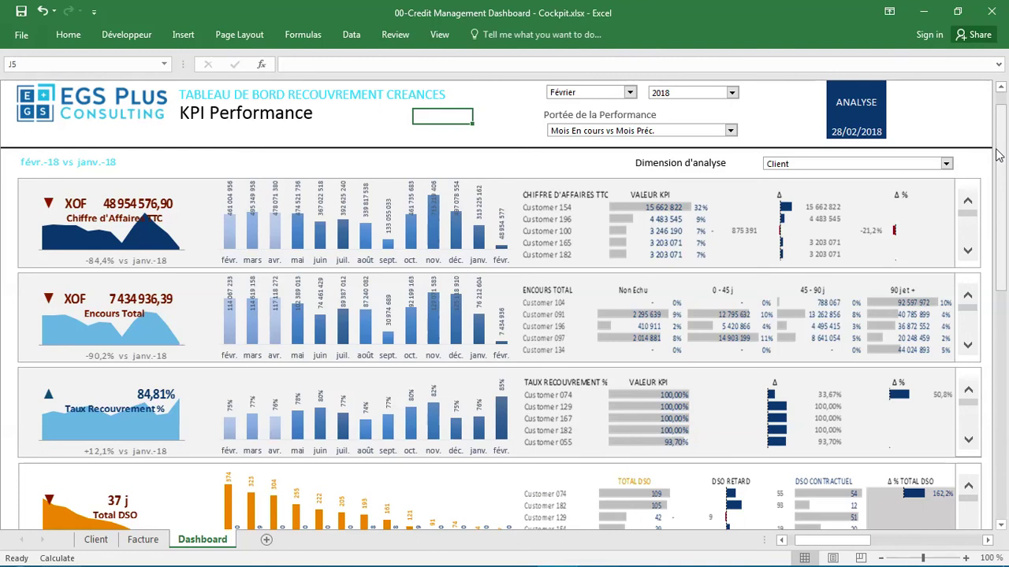
left_click_drag(998, 155, 997, 127)
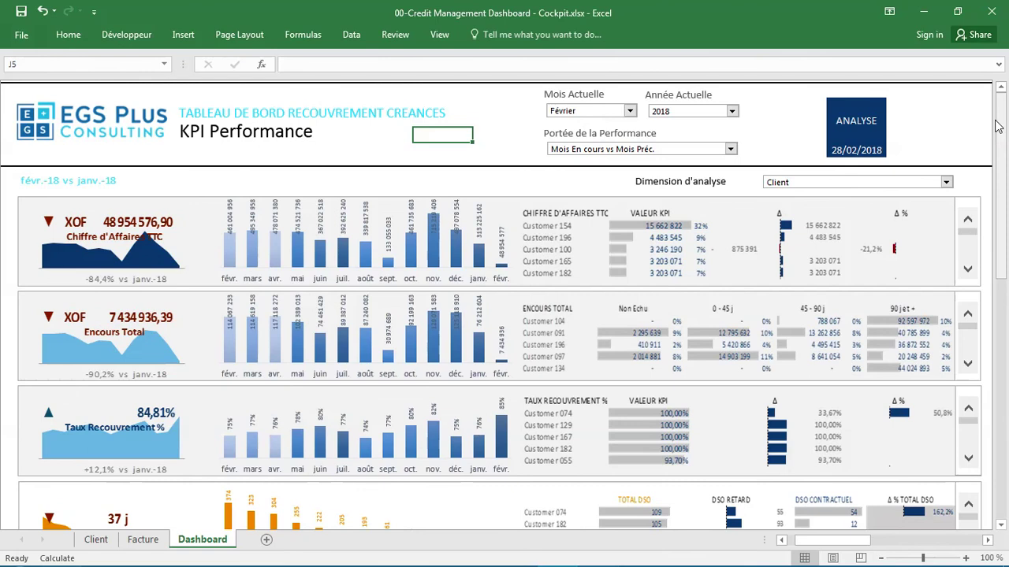